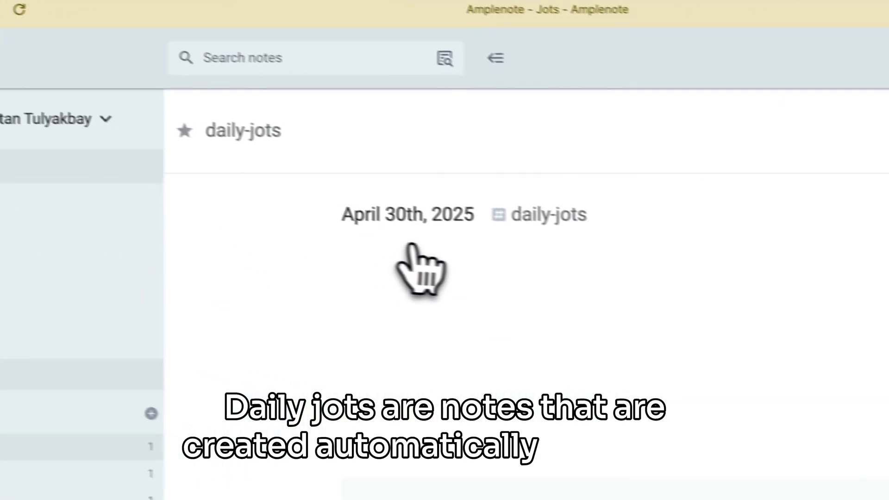
Write 'Hi 👋' as the first line of the April 30th, 2025 jot's body
{"action": "left_click_drag", "start_coordinate": [437, 205], "coordinate": [311, 199]}
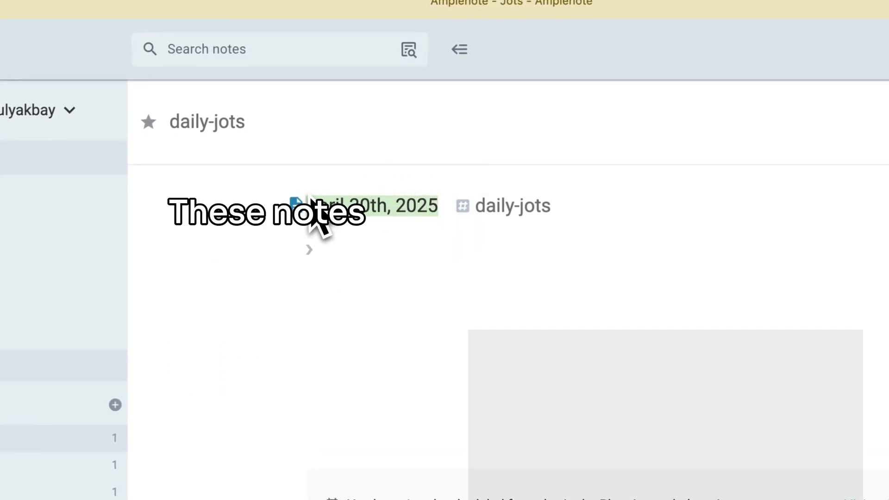
{"action": "left_click", "coordinate": [439, 206]}
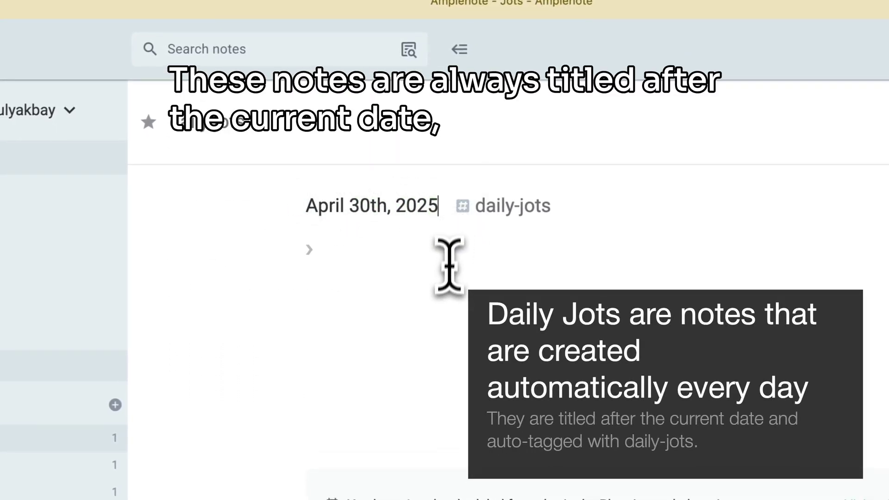
{"action": "left_click", "coordinate": [444, 291]}
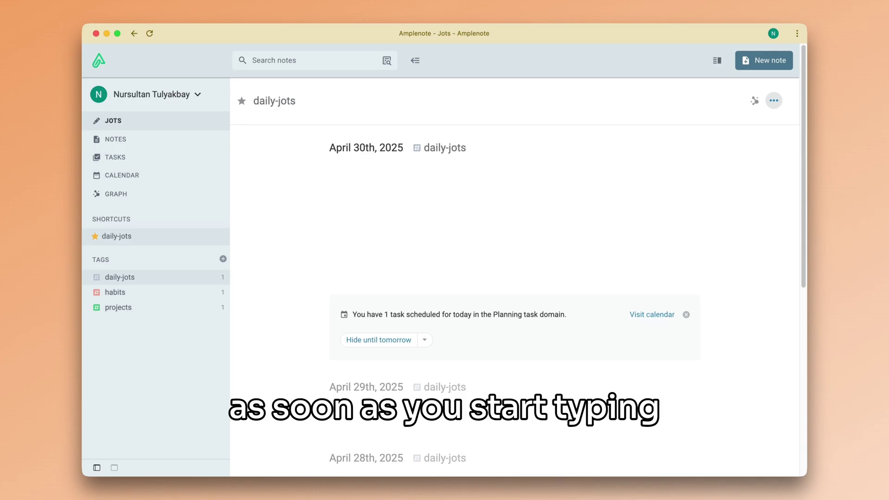
{"action": "type", "text": "Hi 👋"}
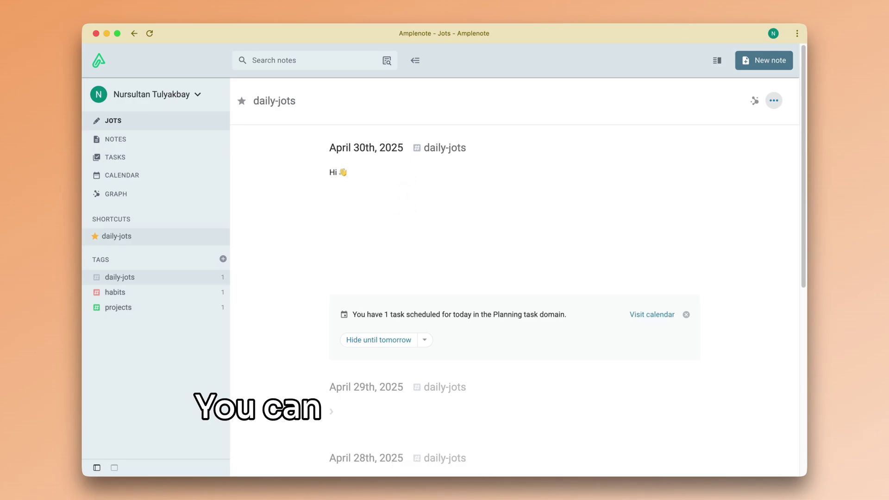
{"action": "scroll", "coordinate": [405, 194], "scroll_direction": "down", "scroll_amount": 8}
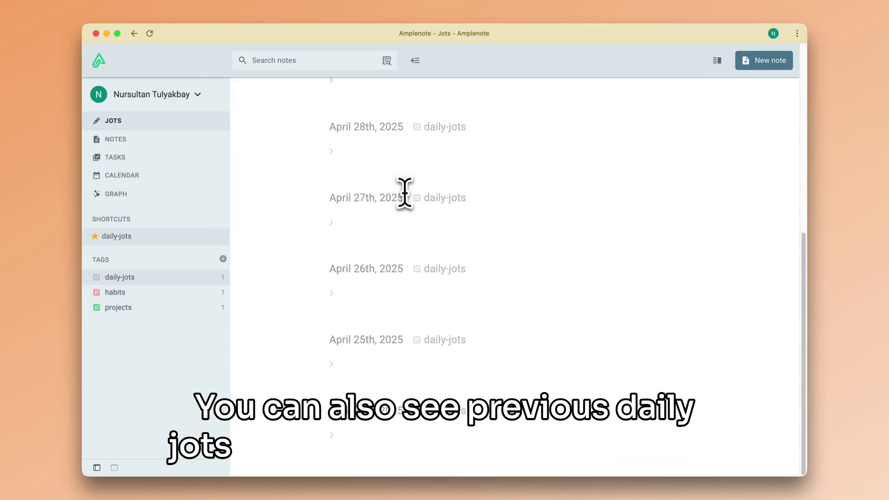
{"action": "scroll", "coordinate": [405, 194], "scroll_direction": "up", "scroll_amount": 8}
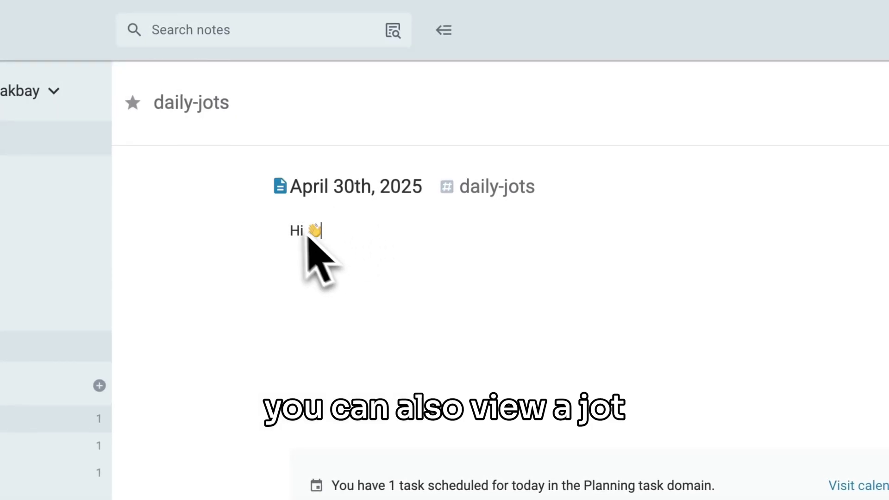
Open the jot as a full note and add a checklist task 'New task'
{"action": "left_click", "coordinate": [280, 186]}
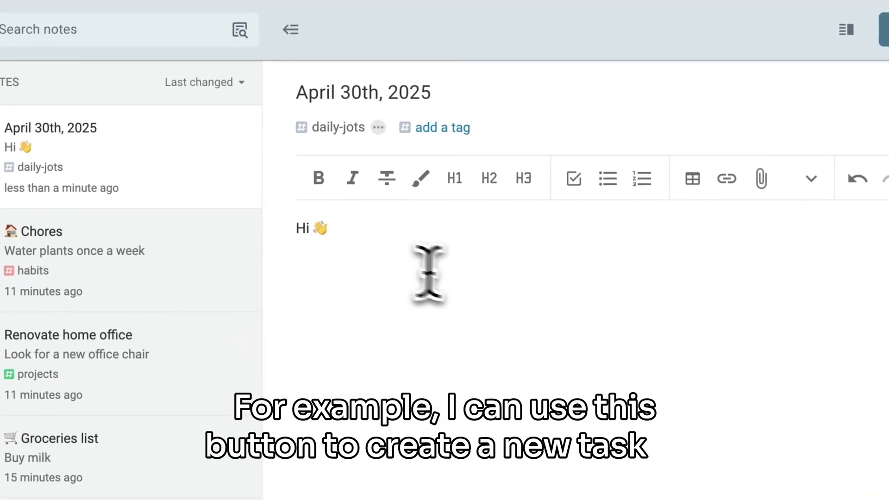
{"action": "left_click", "coordinate": [574, 179]}
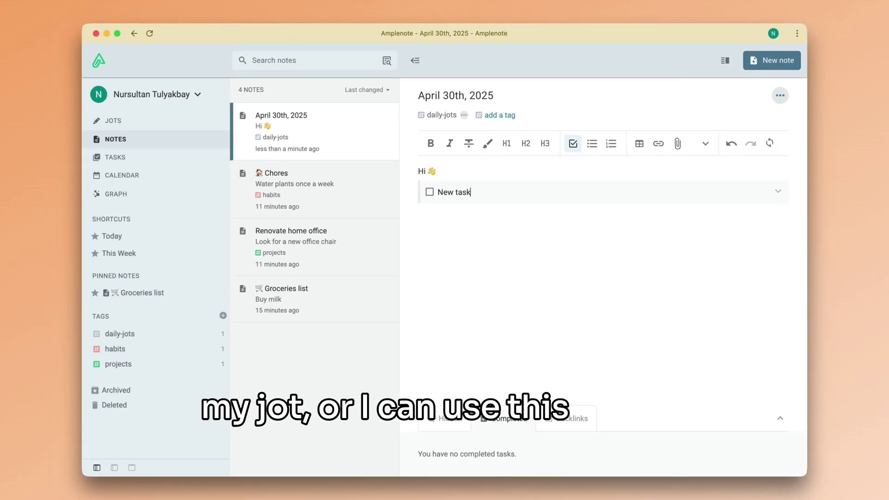
{"action": "type", "text": "New task"}
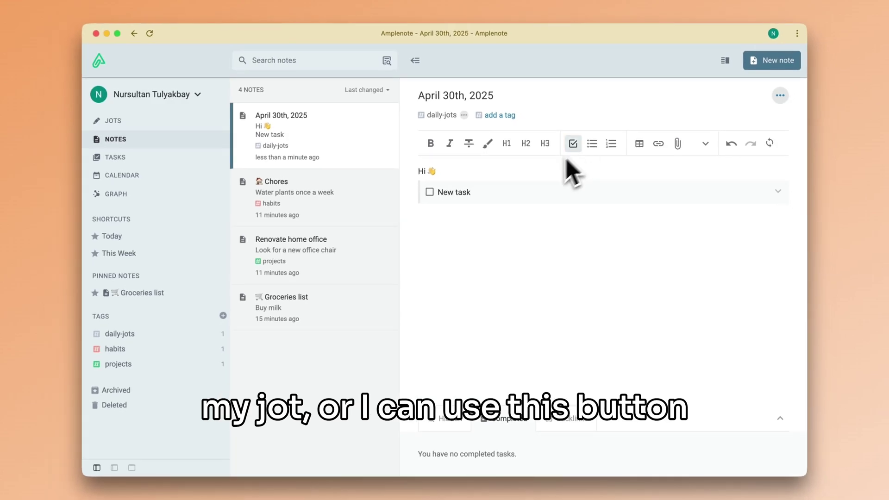
Add a level-1 heading 'New heading' below the task
{"action": "left_click", "coordinate": [528, 208]}
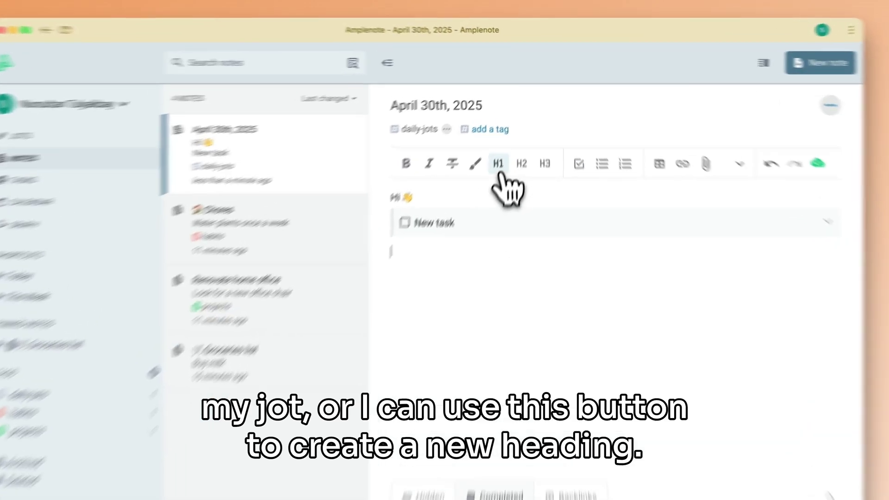
{"action": "left_click", "coordinate": [507, 145]}
{"action": "type", "text": "New heading"}
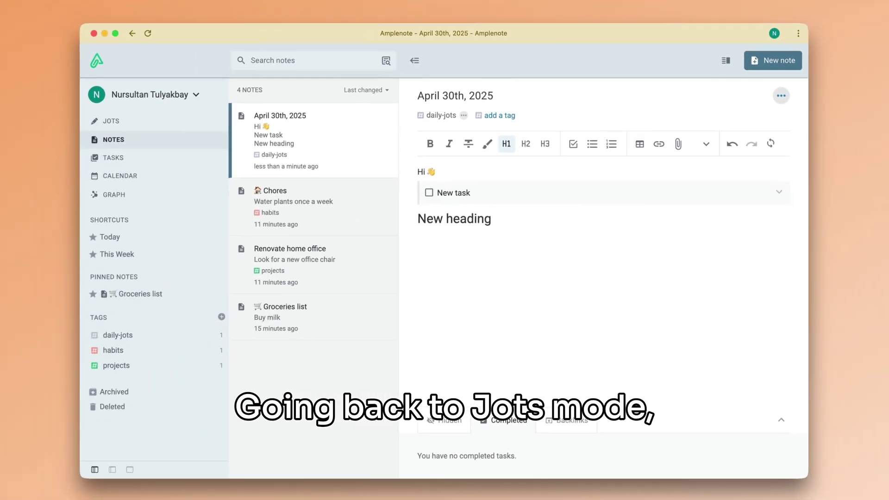
Return to Jots, collapse the sidebar with Opt-[, and delete the April 30th jot's content
{"action": "left_click", "coordinate": [190, 125]}
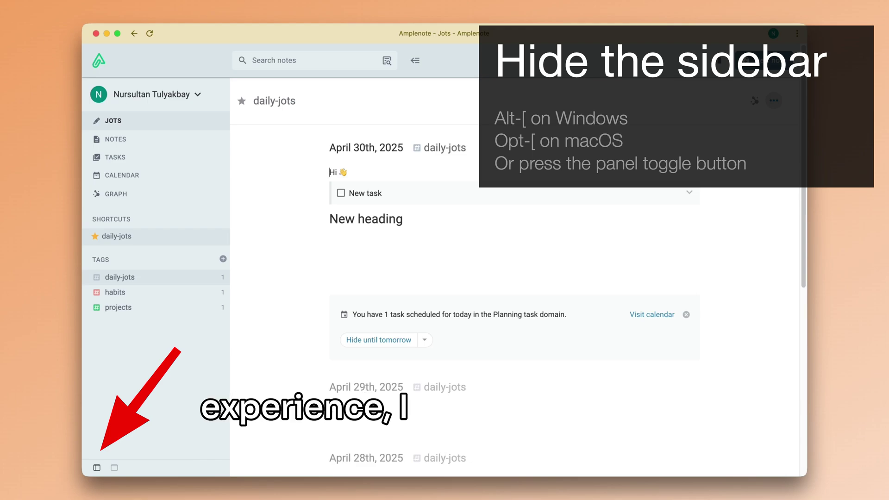
{"action": "key", "text": "alt+bracketleft"}
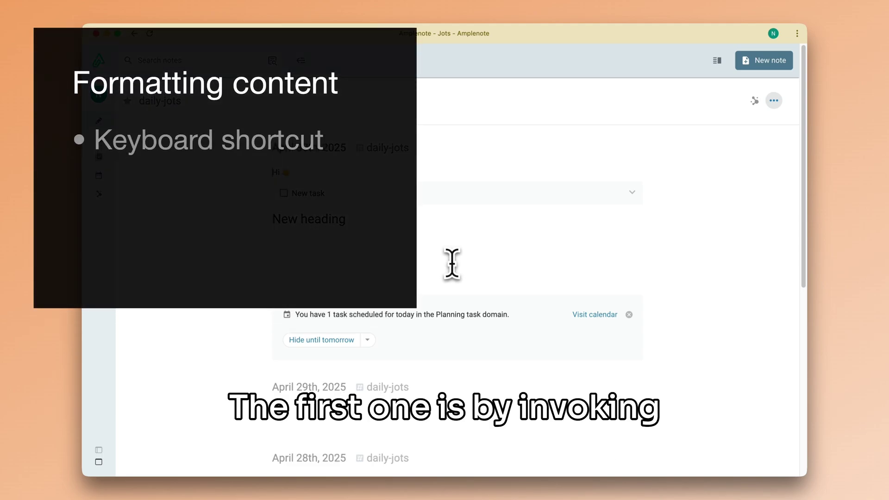
{"action": "left_click", "coordinate": [408, 248]}
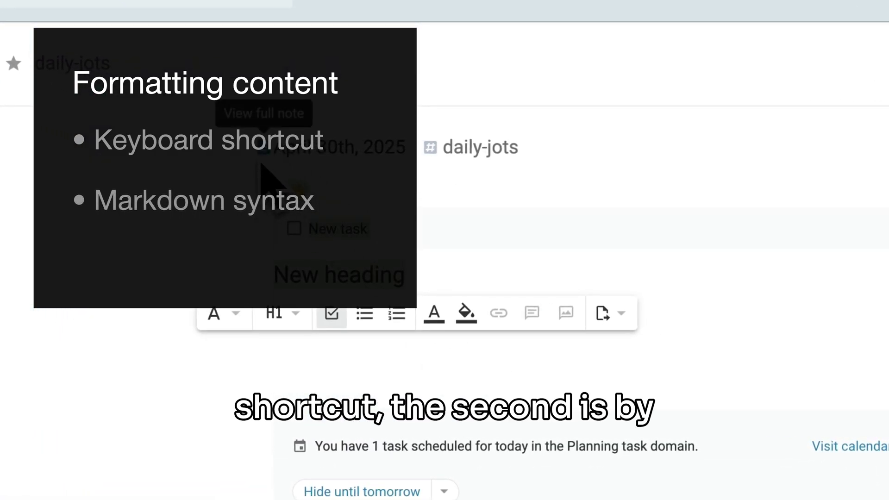
{"action": "key", "text": "BackSpace"}
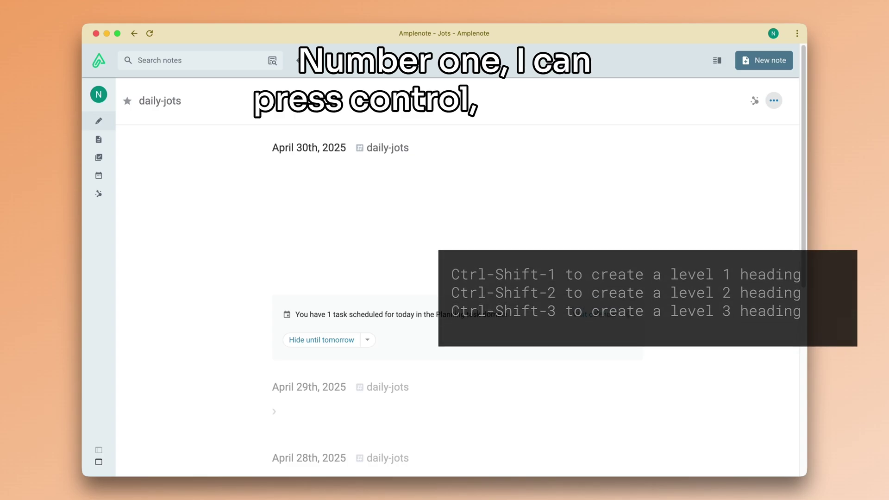
Add two H1 'My heading' lines using Ctrl+Shift+1 and the '# ' shortcut
{"action": "key", "text": "ctrl+shift+1"}
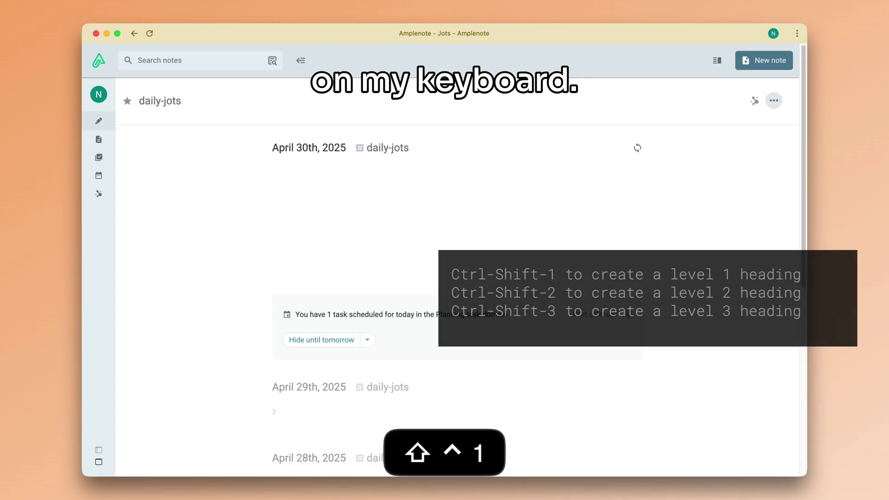
{"action": "type", "text": "My heading"}
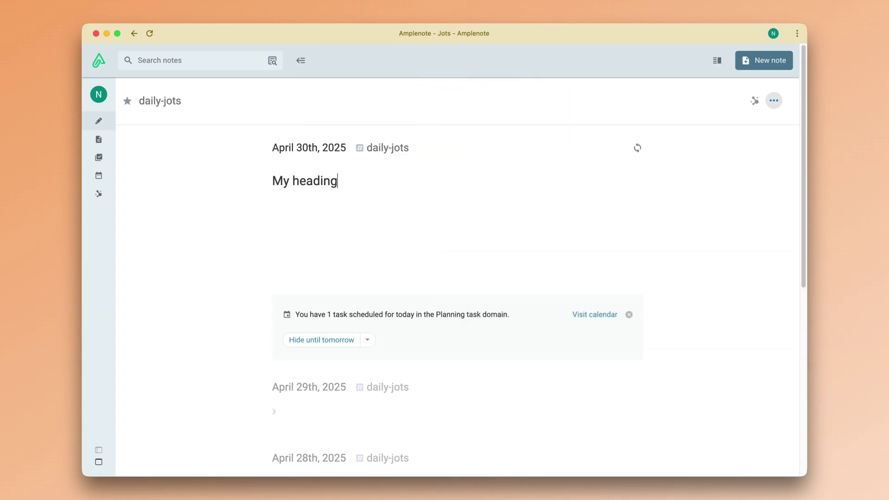
{"action": "key", "text": "Return"}
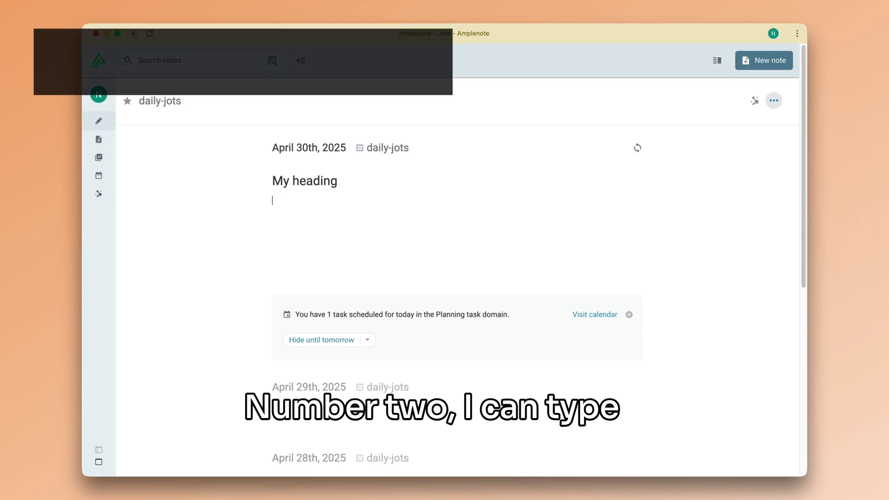
{"action": "type", "text": "#"}
{"action": "key", "text": "space"}
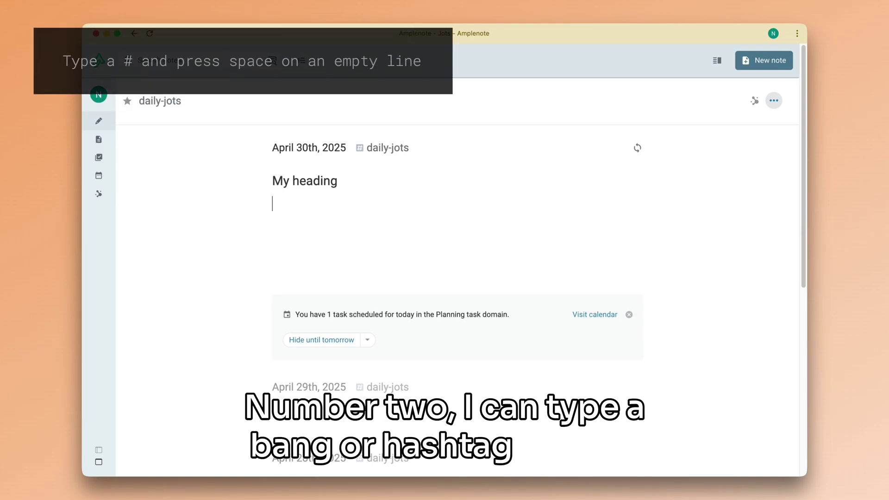
{"action": "type", "text": "My heading"}
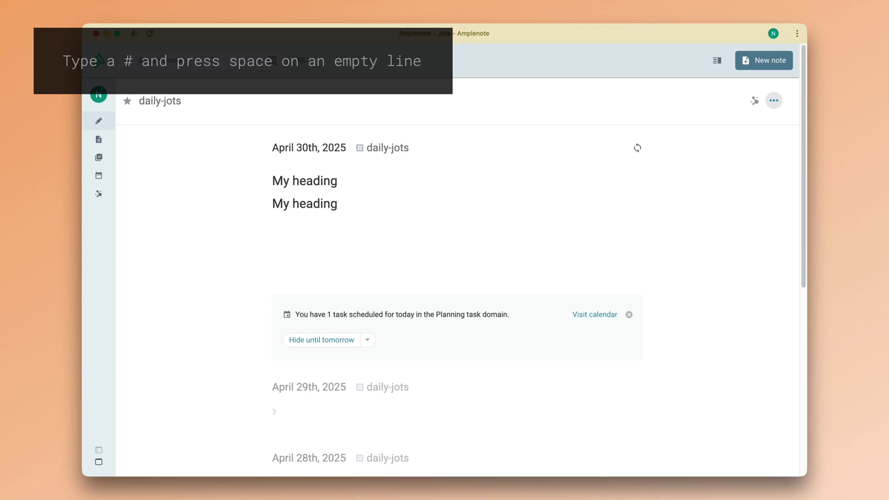
Add a third 'My heading' line as Header 1 via the /hea slash command
{"action": "key", "text": "Return"}
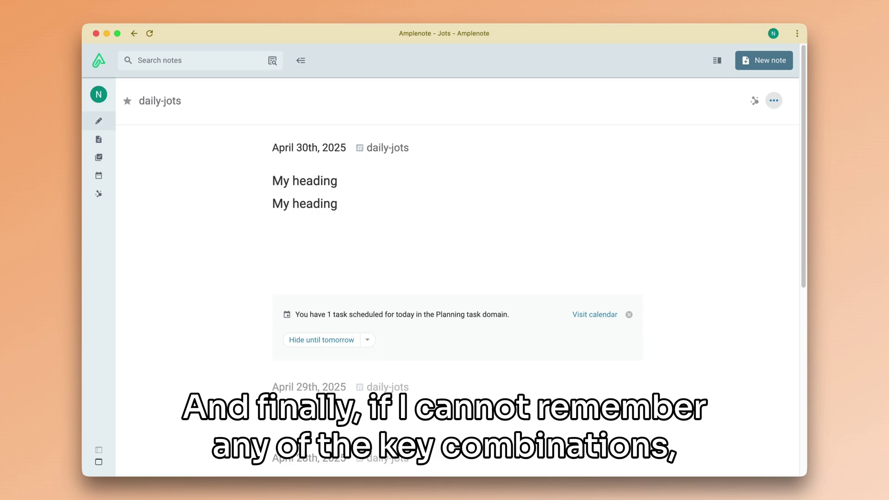
{"action": "type", "text": "/hea"}
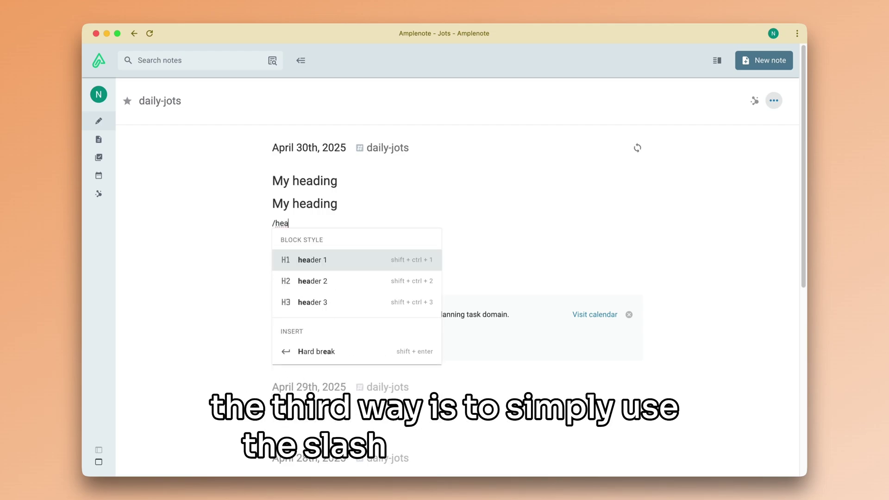
{"action": "key", "text": "Return"}
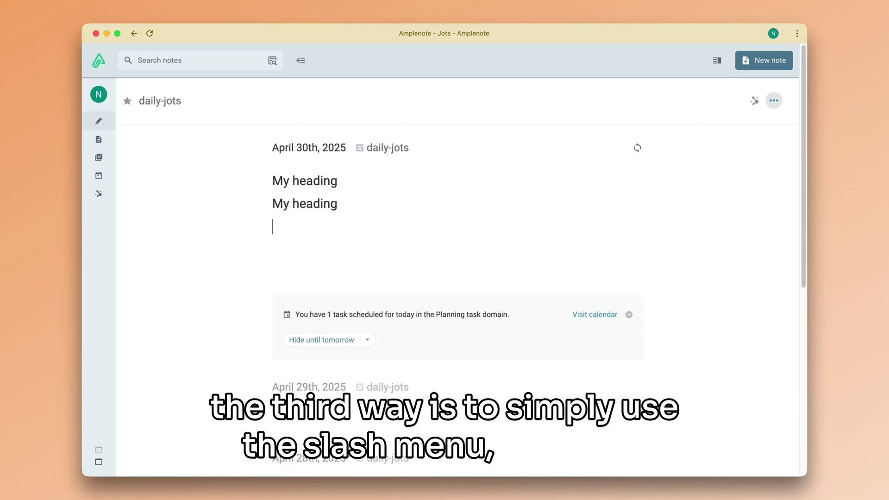
{"action": "type", "text": "My heading"}
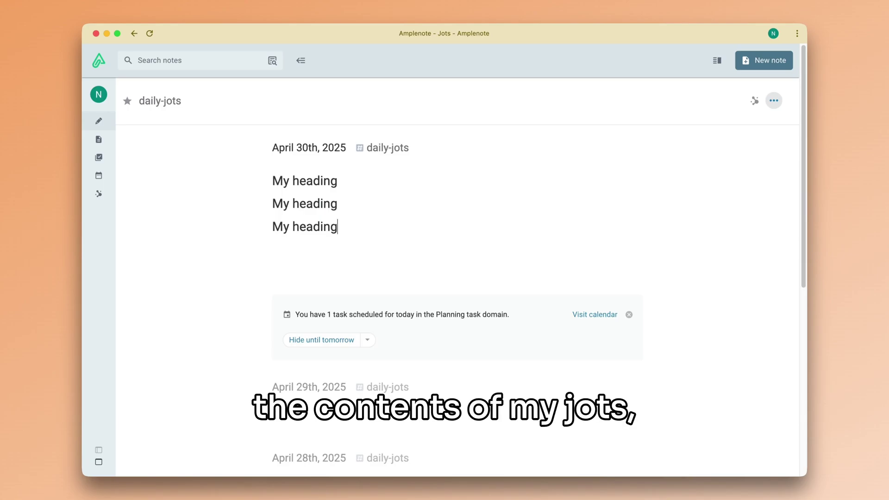
Add a task 'My new task' marked Important through the /task and /imp commands
{"action": "key", "text": "Return"}
{"action": "type", "text": "/task"}
{"action": "key", "text": "Return"}
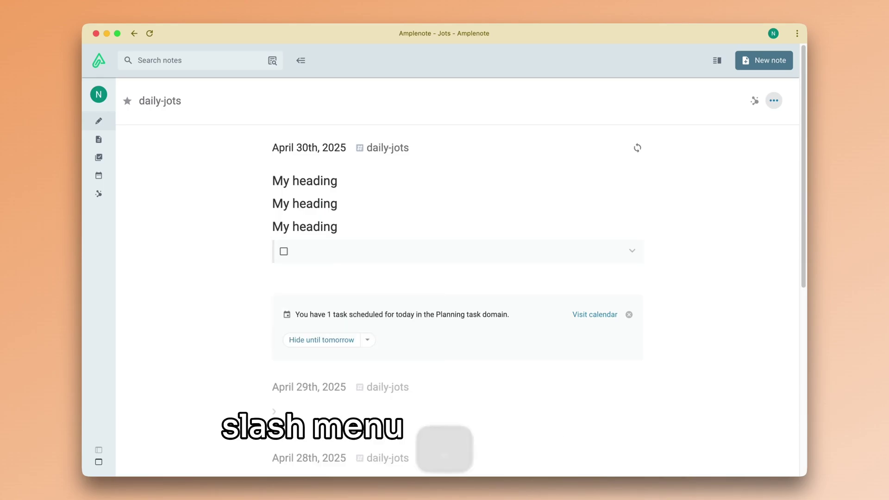
{"action": "type", "text": "My new task /imp"}
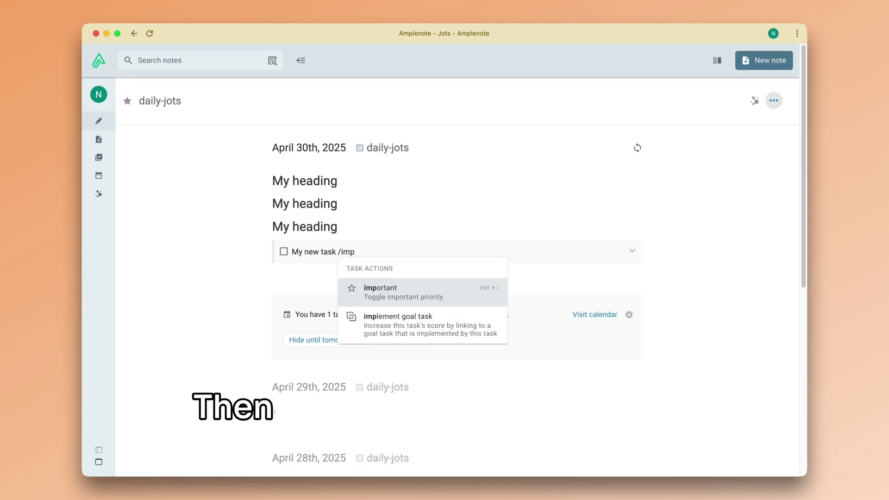
{"action": "key", "text": "Return"}
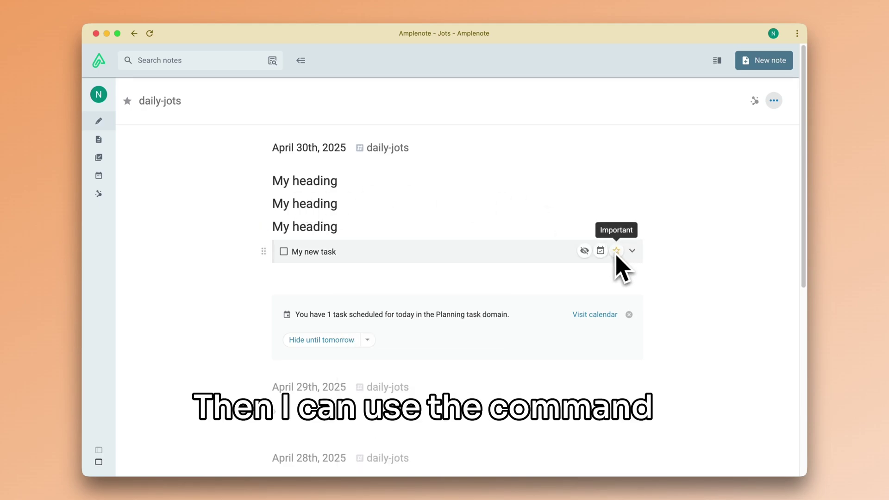
Insert a table via /table below the task with header cells 'my', 'table', 'here'
{"action": "key", "text": "Return"}
{"action": "key", "text": "BackSpace"}
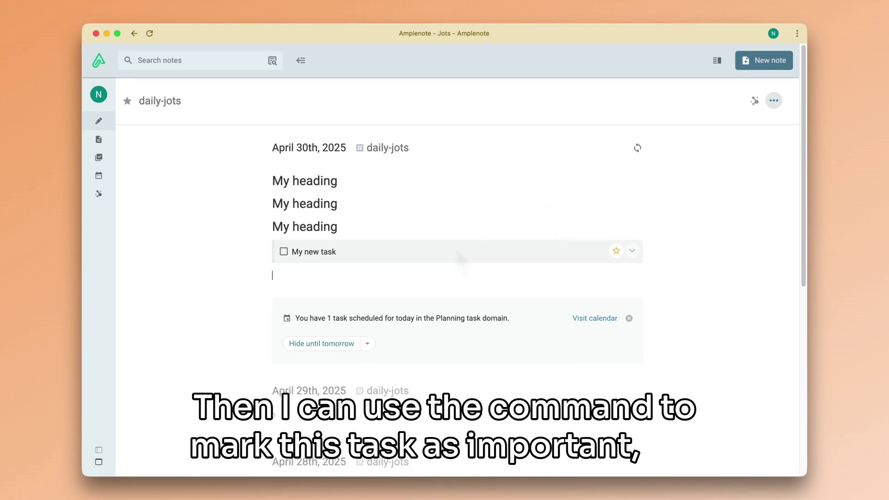
{"action": "type", "text": "/table"}
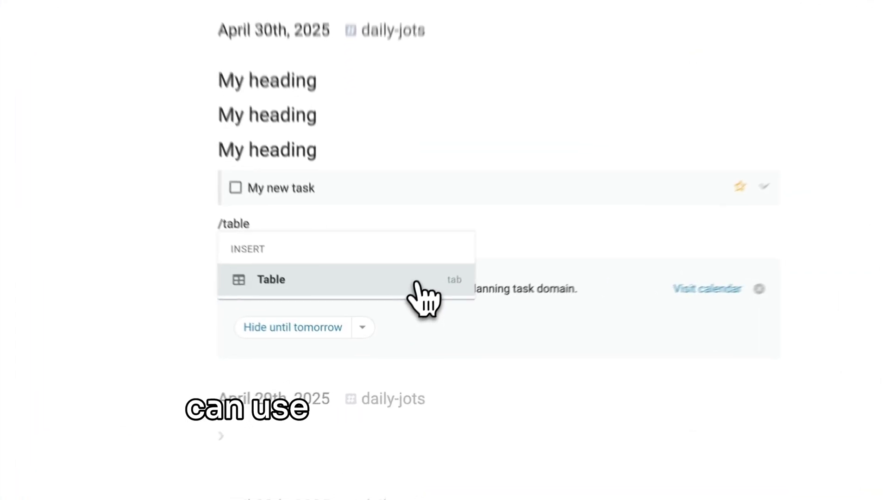
{"action": "left_click", "coordinate": [394, 315]}
{"action": "type", "text": "my"}
{"action": "key", "text": "Tab"}
{"action": "type", "text": "table"}
{"action": "key", "text": "Tab"}
{"action": "type", "text": "here"}
{"action": "key", "text": "Tab"}
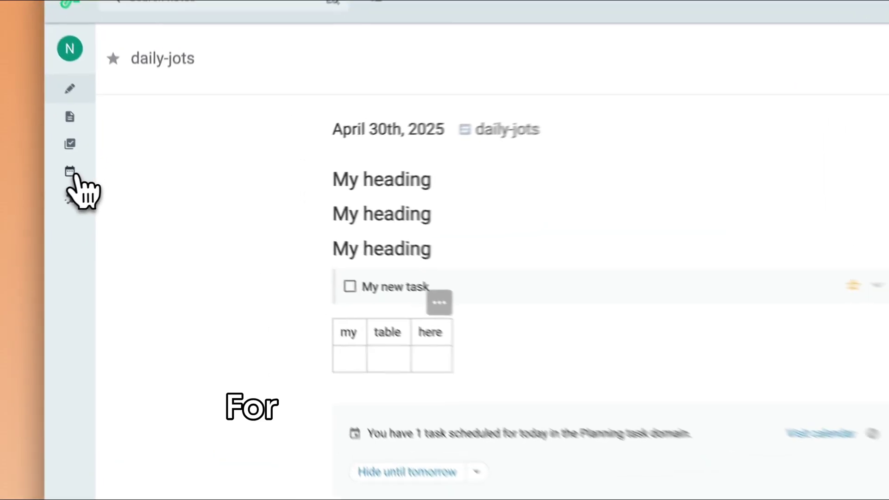
{"action": "left_click", "coordinate": [99, 175]}
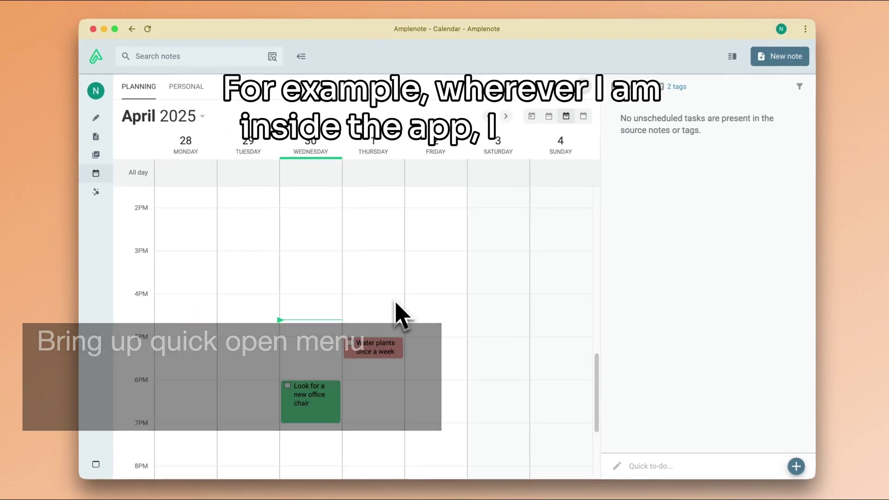
{"action": "key", "text": "super+o"}
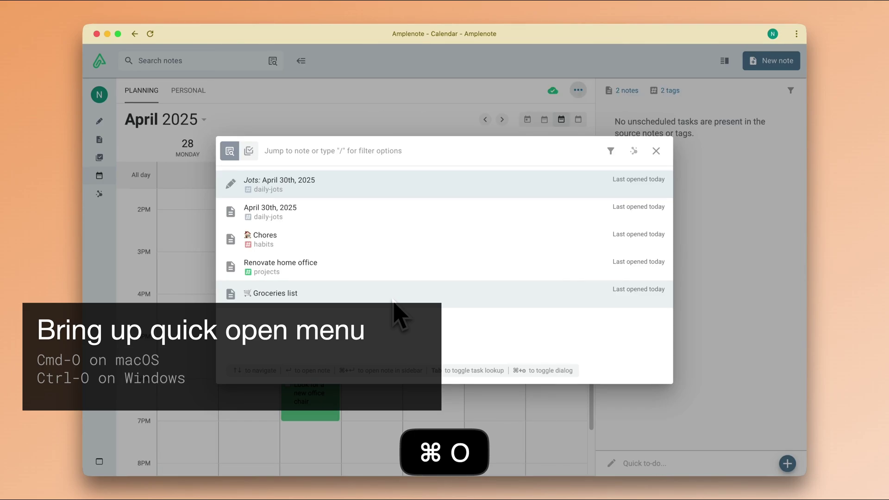
{"action": "type", "text": "jo"}
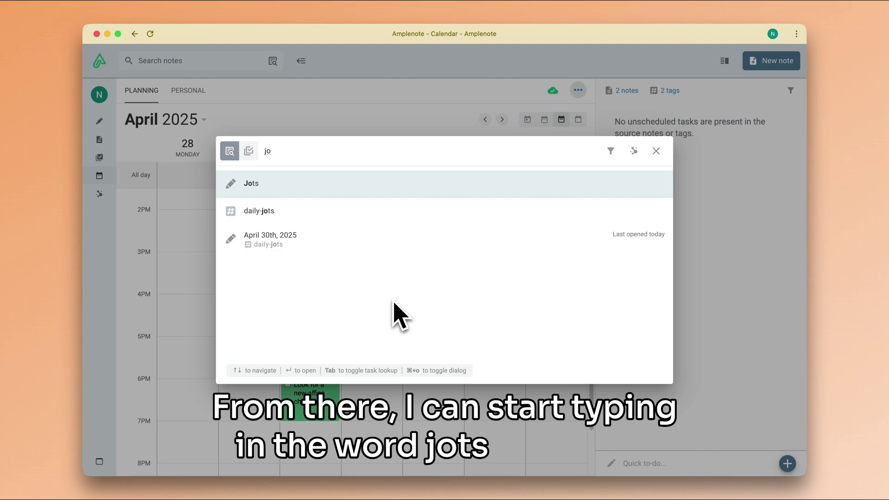
{"action": "key", "text": "Return"}
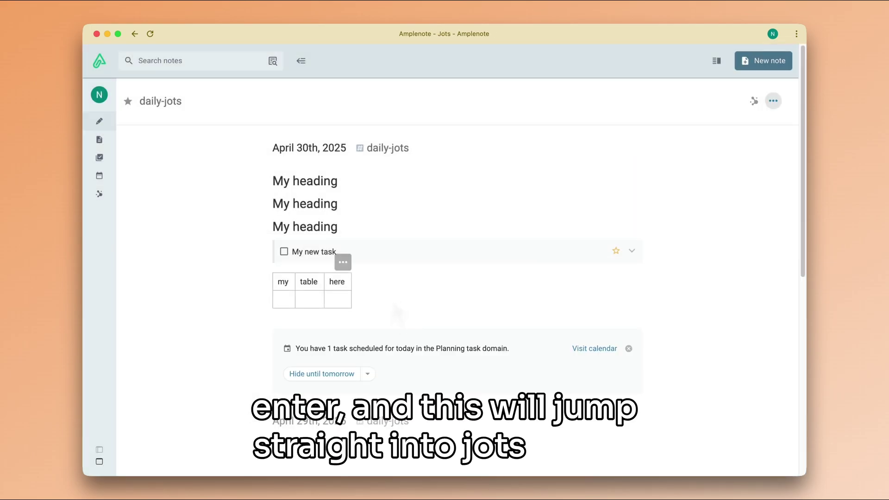
{"action": "key", "text": "super+o"}
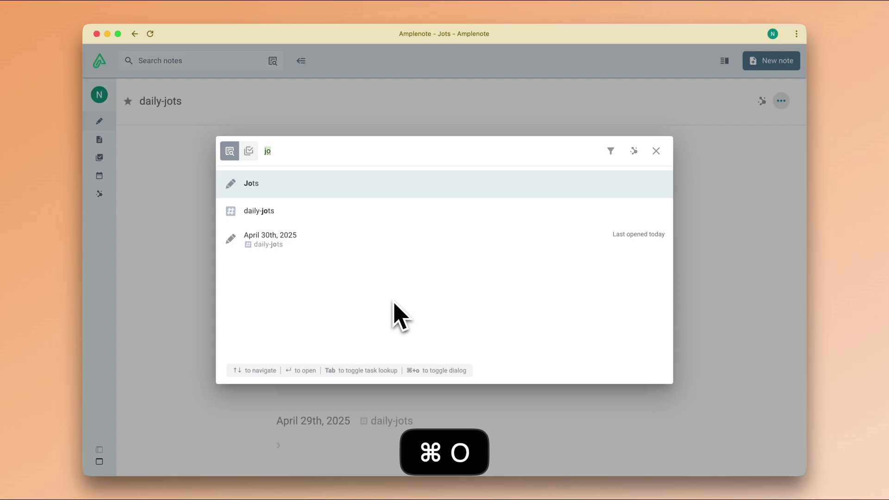
{"action": "type", "text": "tod"}
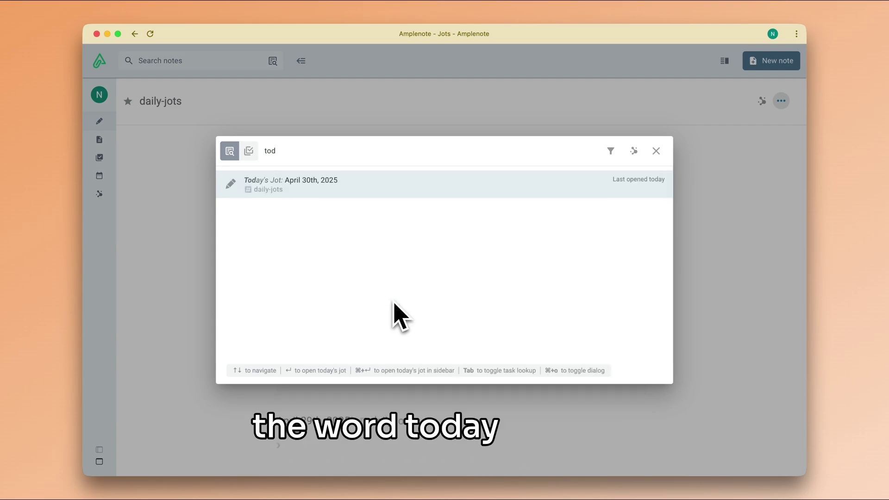
{"action": "key", "text": "Return"}
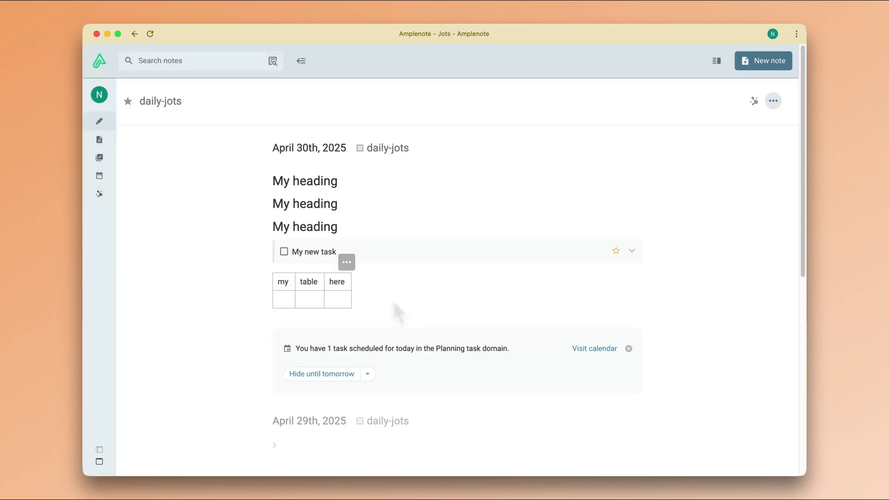
Open Today's Jot in the peek viewer via Cmd-O 'tod', check the calendar, then return to Jots
{"action": "key", "text": "super+o"}
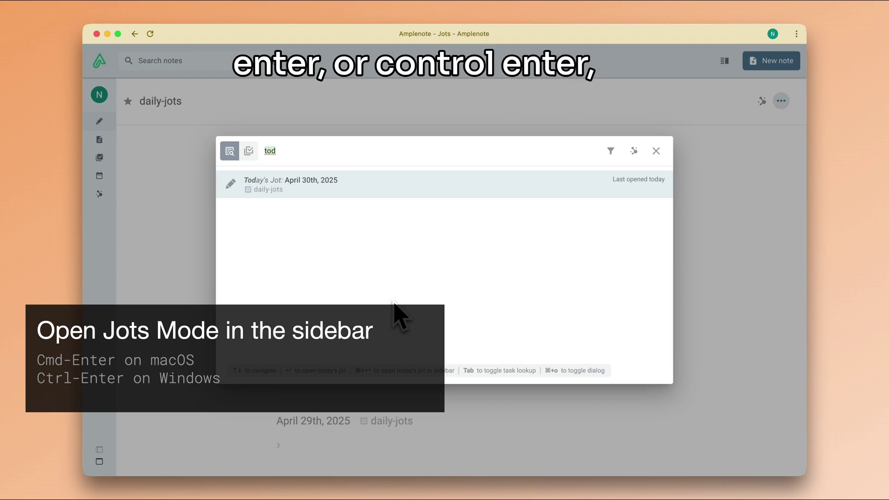
{"action": "key", "text": "super+Return"}
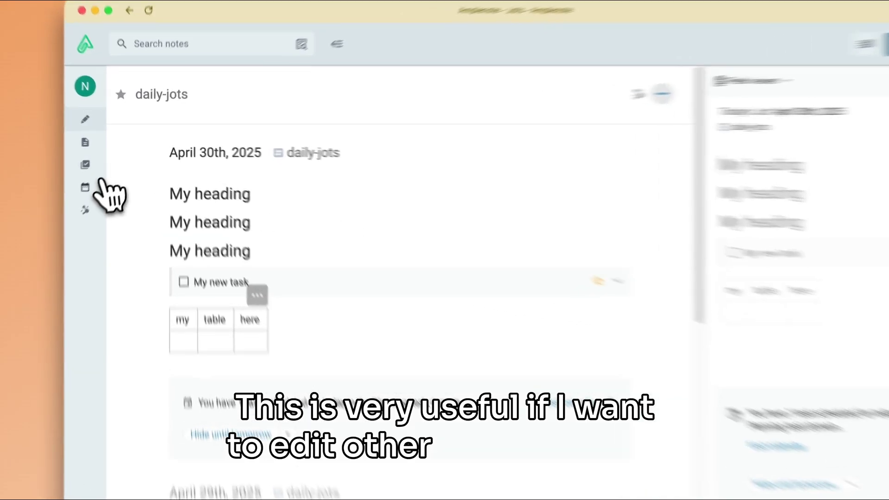
{"action": "left_click", "coordinate": [99, 175]}
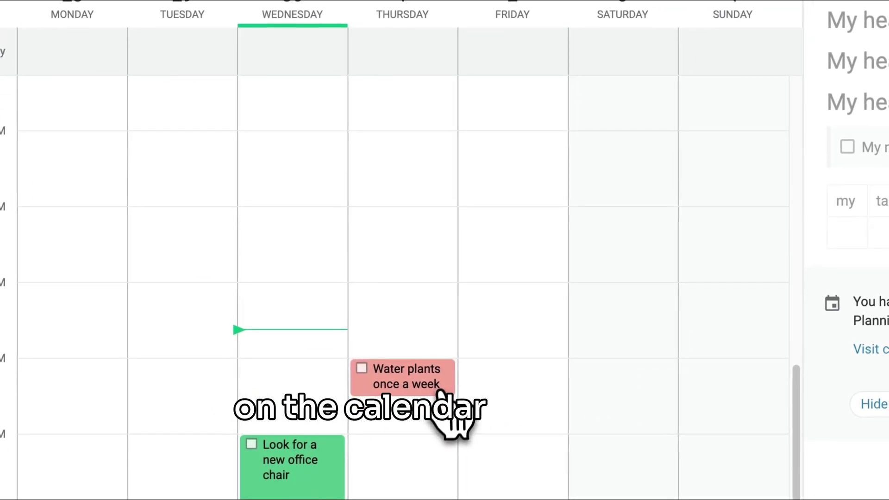
{"action": "scroll", "coordinate": [582, 491], "scroll_direction": "down", "scroll_amount": 2}
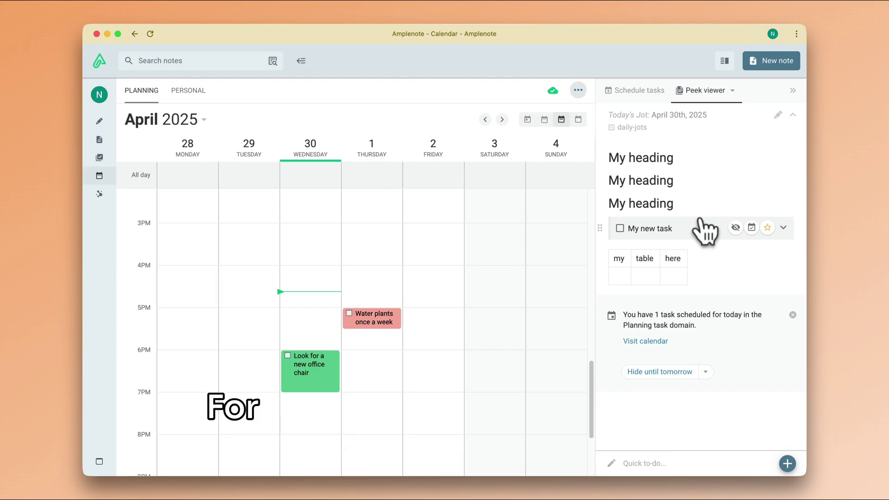
{"action": "left_click", "coordinate": [788, 463]}
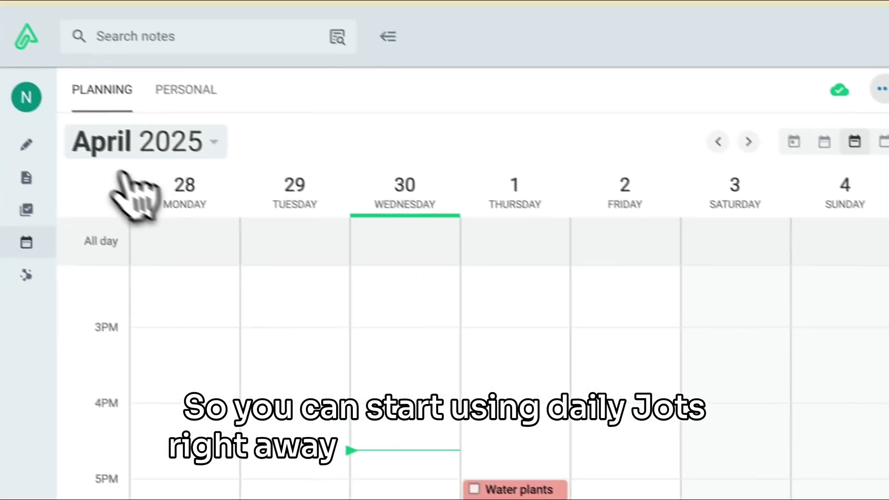
{"action": "left_click", "coordinate": [58, 155]}
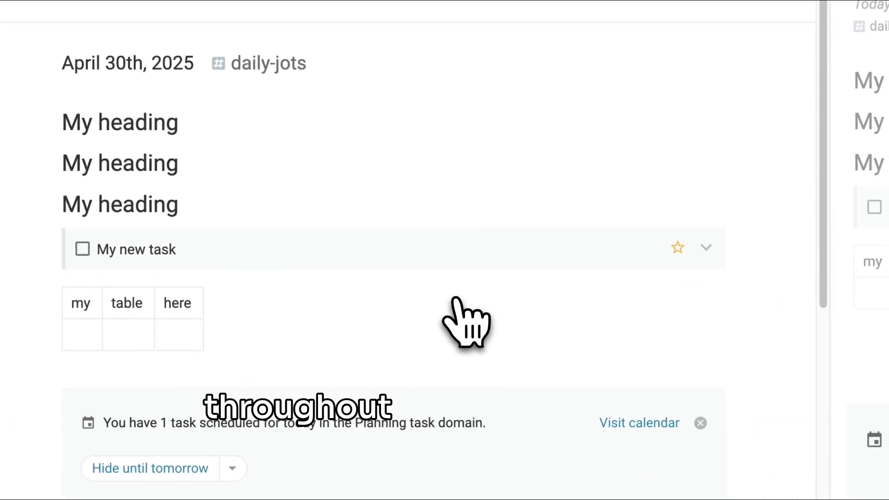